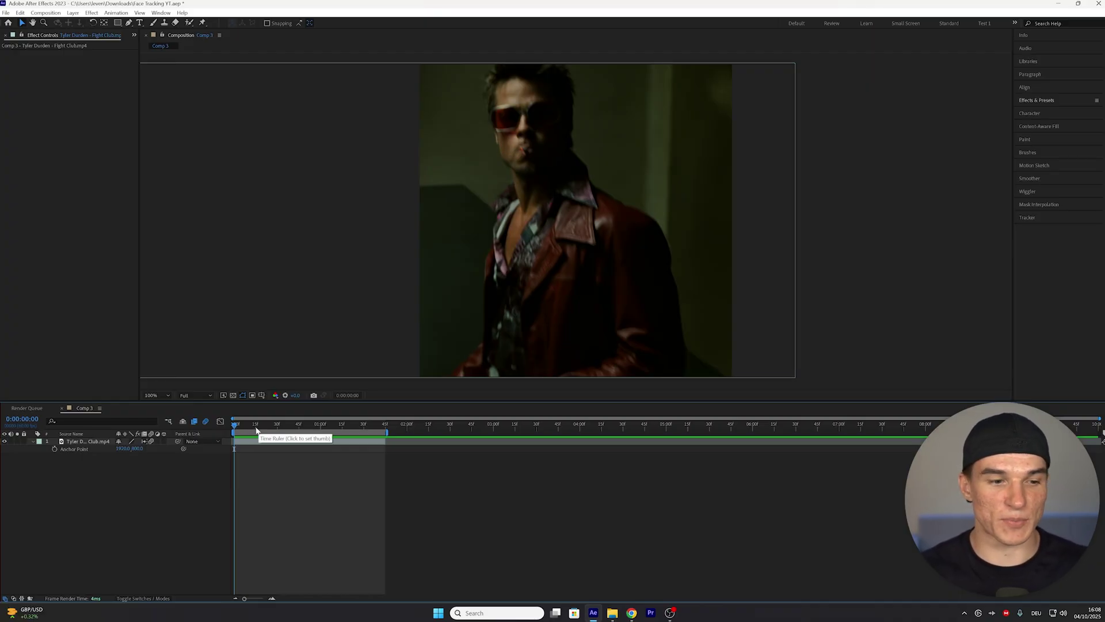
Scrub the Fight Club clip in Comp 1 forward to 0:00:01:36.
left_click_drag(248, 427, 373, 424)
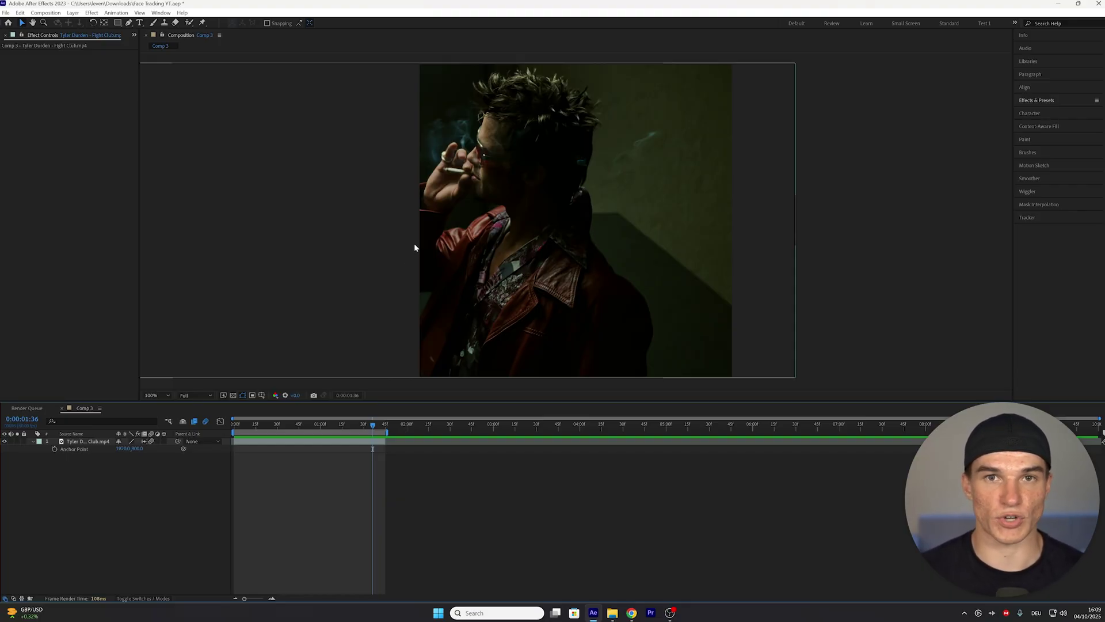
Show the Tracker panel from the Window menu, select the footage layer, and scrub back toward the start.
left_click(161, 13)
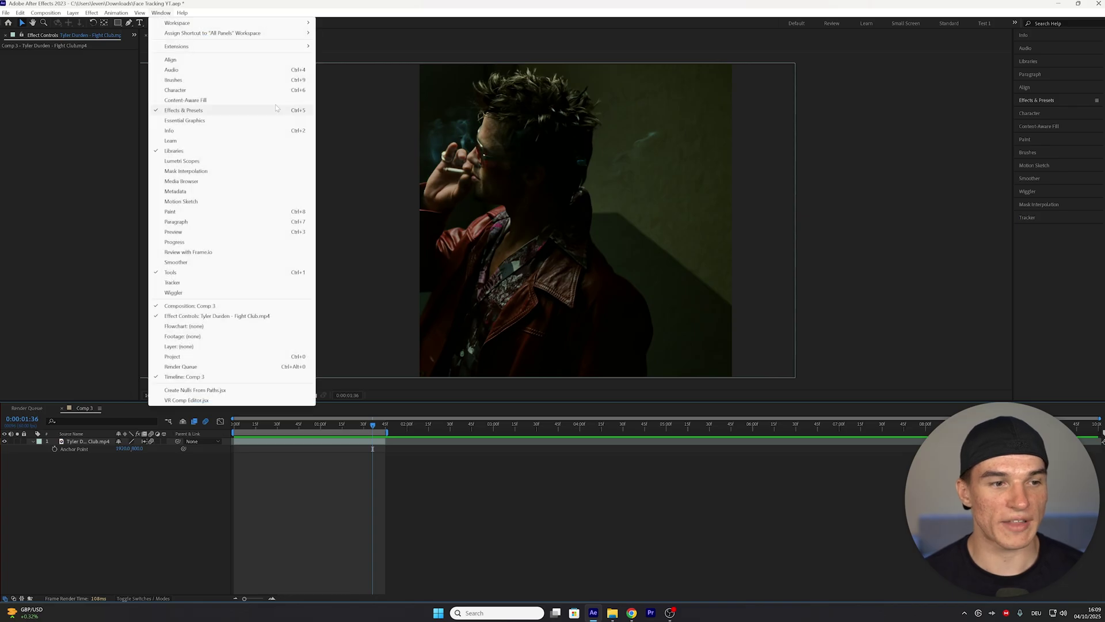
left_click(173, 282)
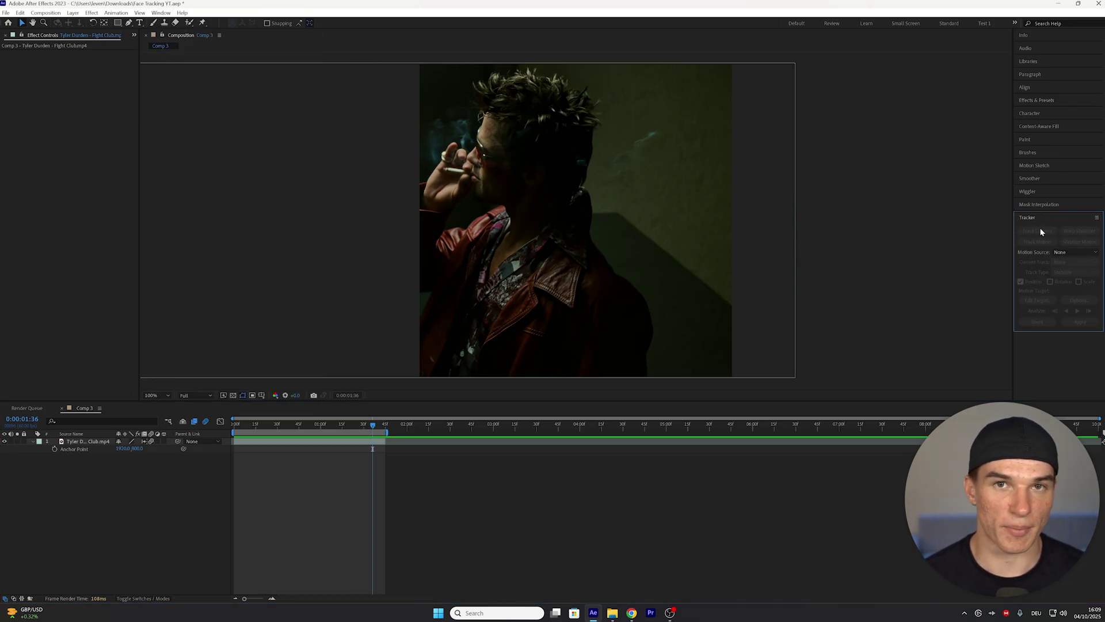
left_click(324, 441)
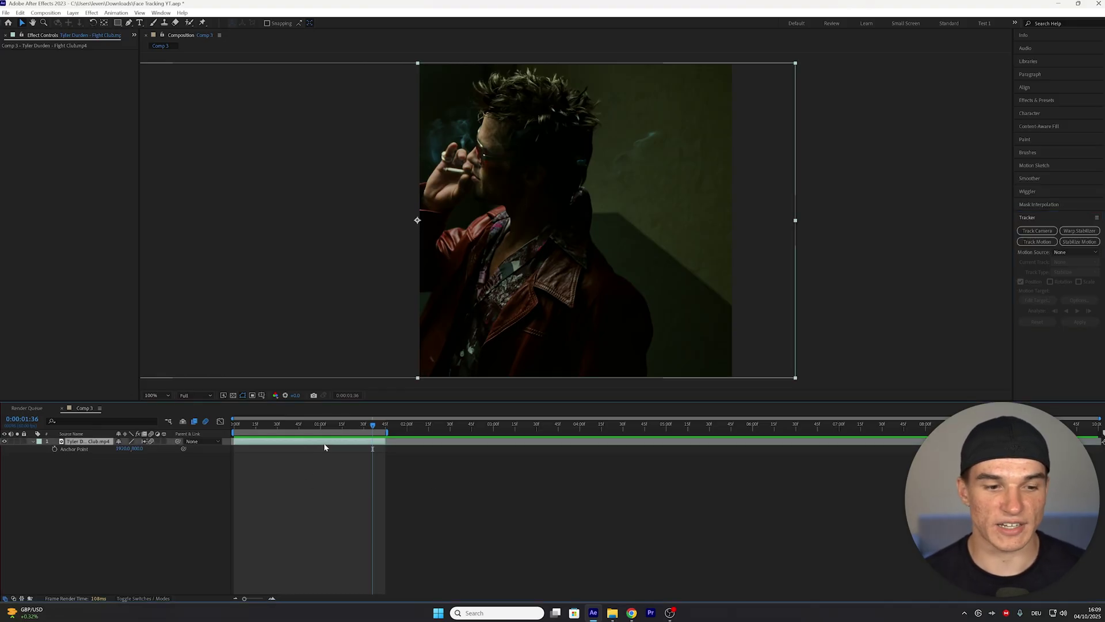
left_click(359, 424)
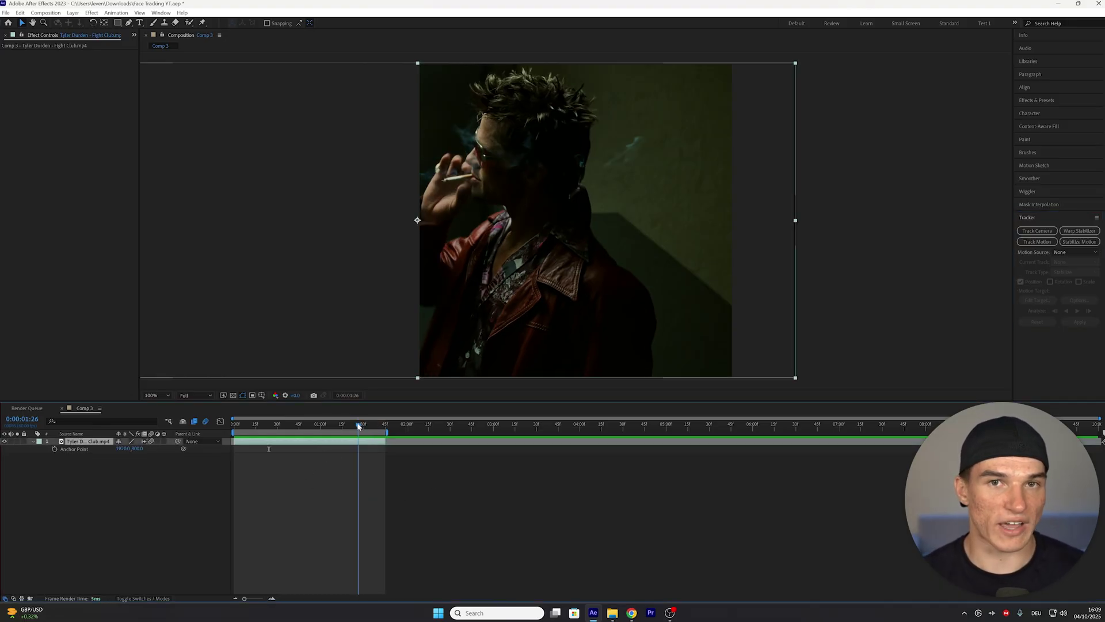
left_click_drag(358, 426, 211, 419)
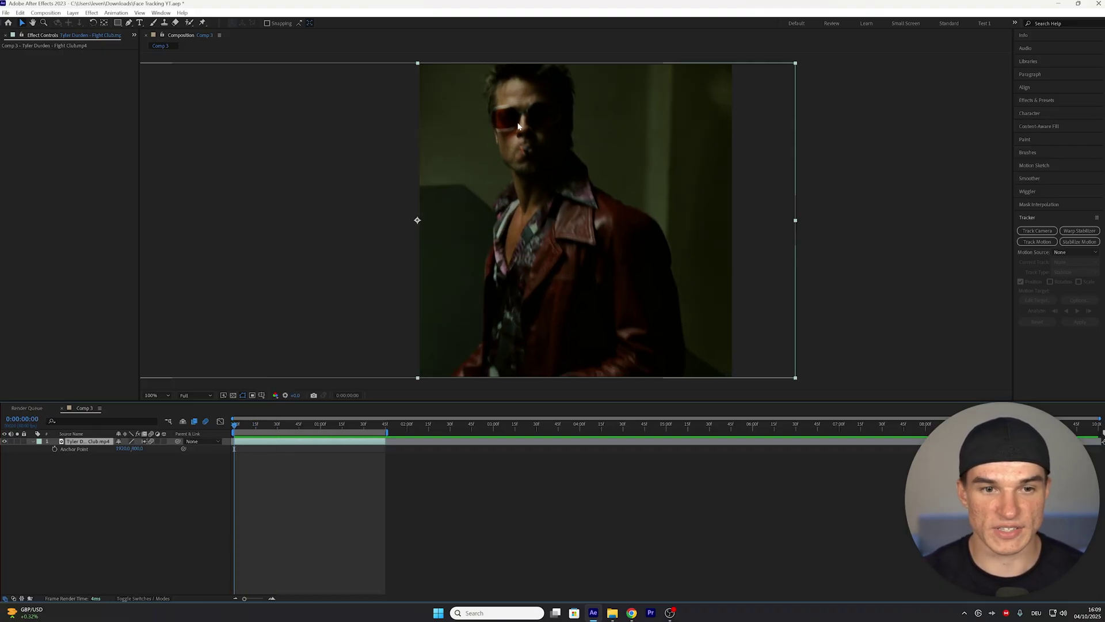
At 0:00:00:28, start a Stabilize Motion track on the footage layer.
left_click(274, 427)
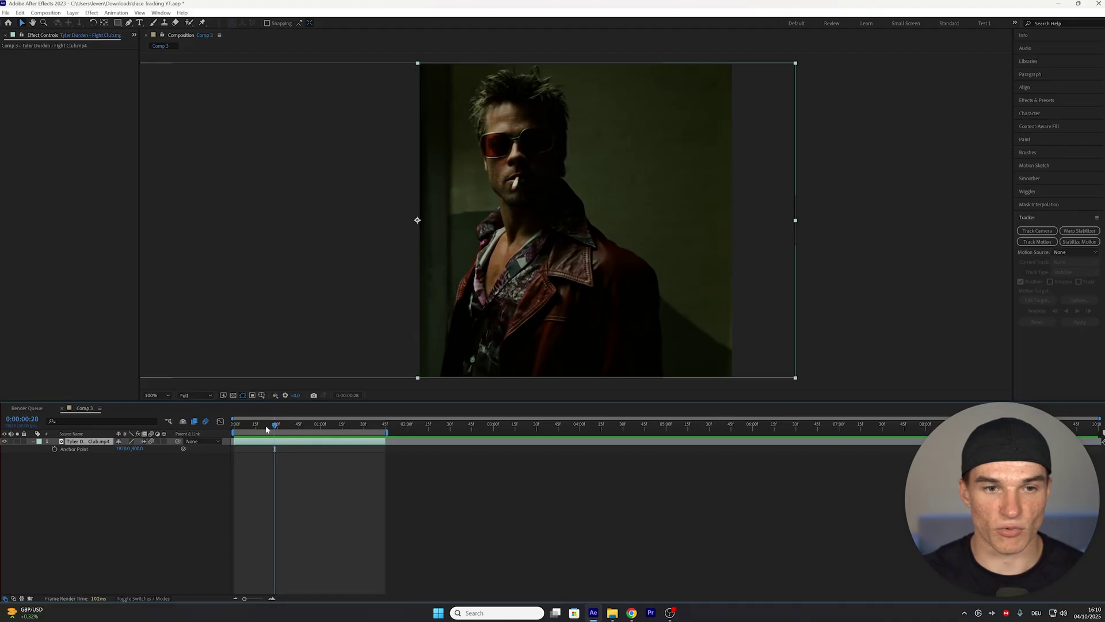
left_click(1079, 241)
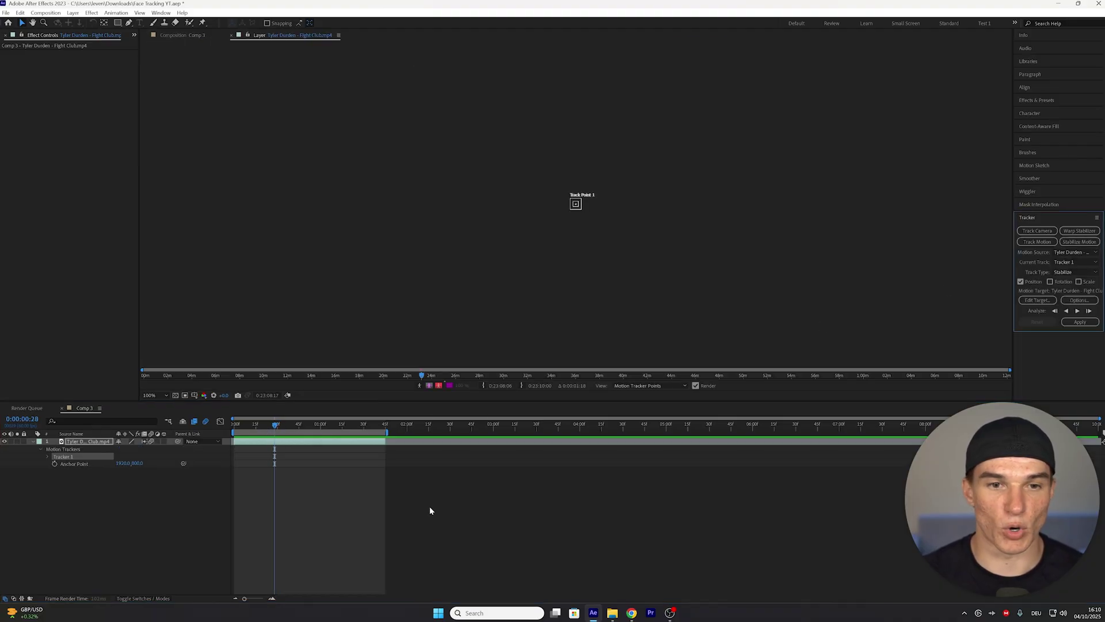
scroll(582, 207, "down", 2)
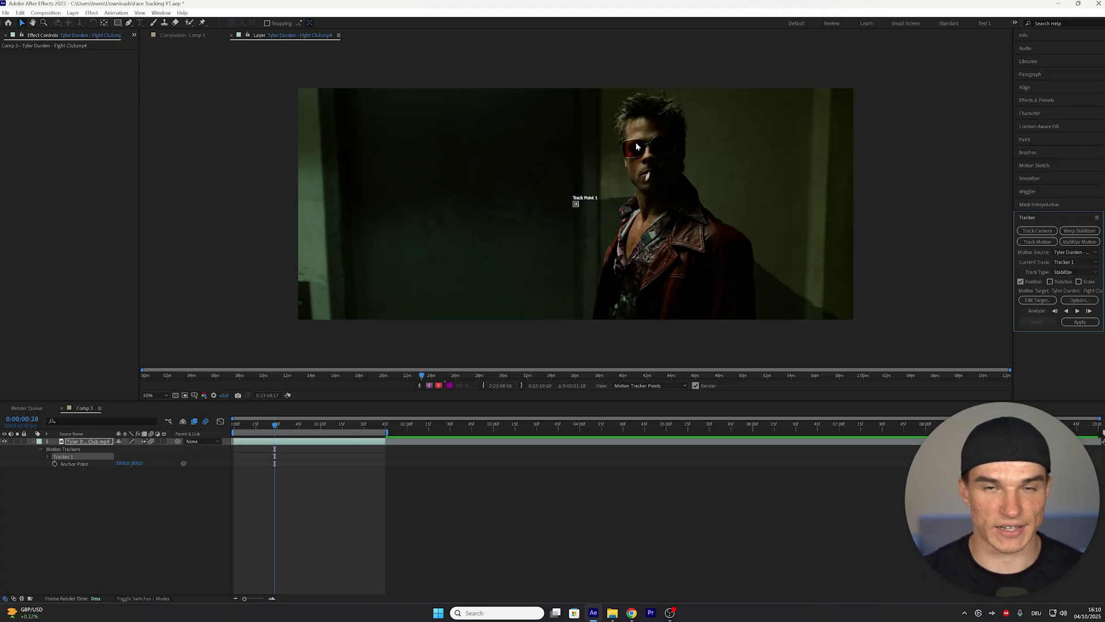
scroll(576, 205, "up", 4)
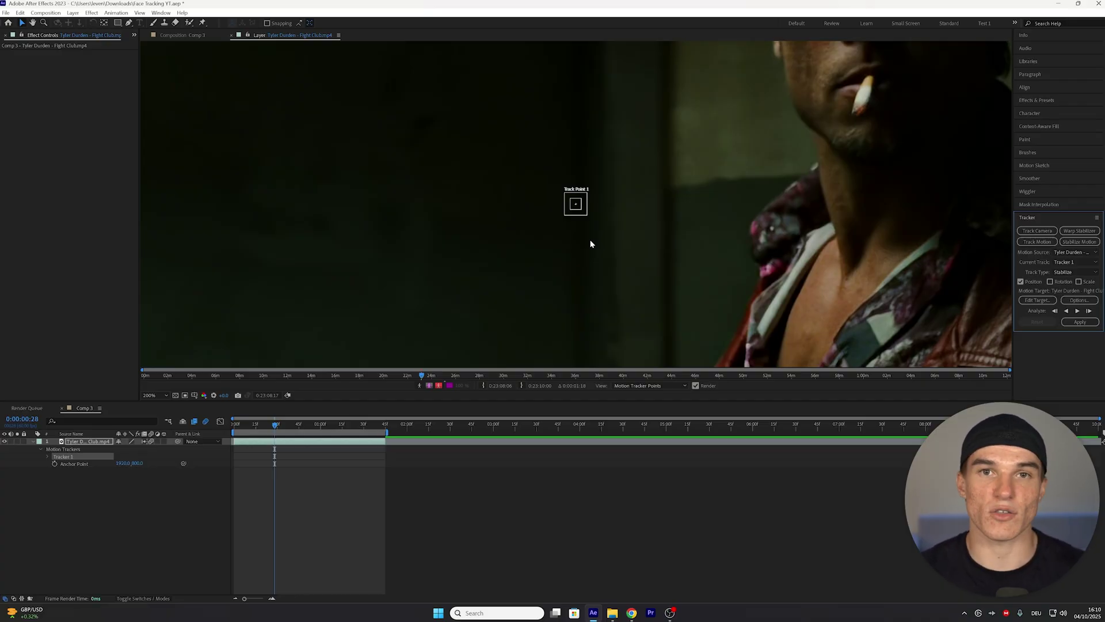
Enlarge Track Point 1's search and feature boxes in the Layer viewer, then zoom out.
left_click(602, 290)
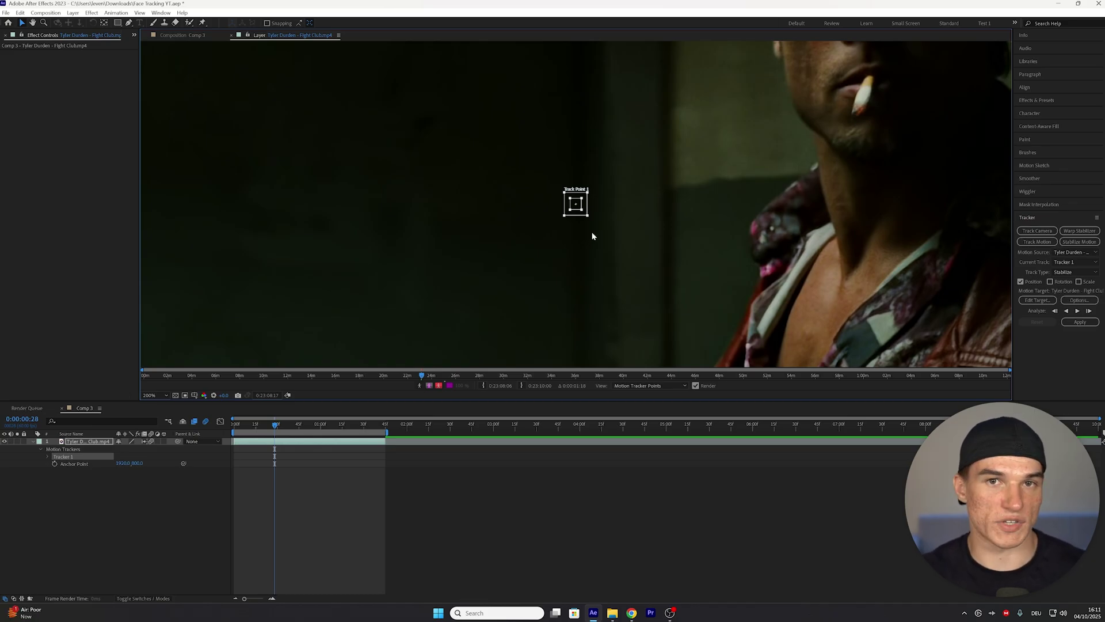
left_click_drag(587, 214, 651, 272)
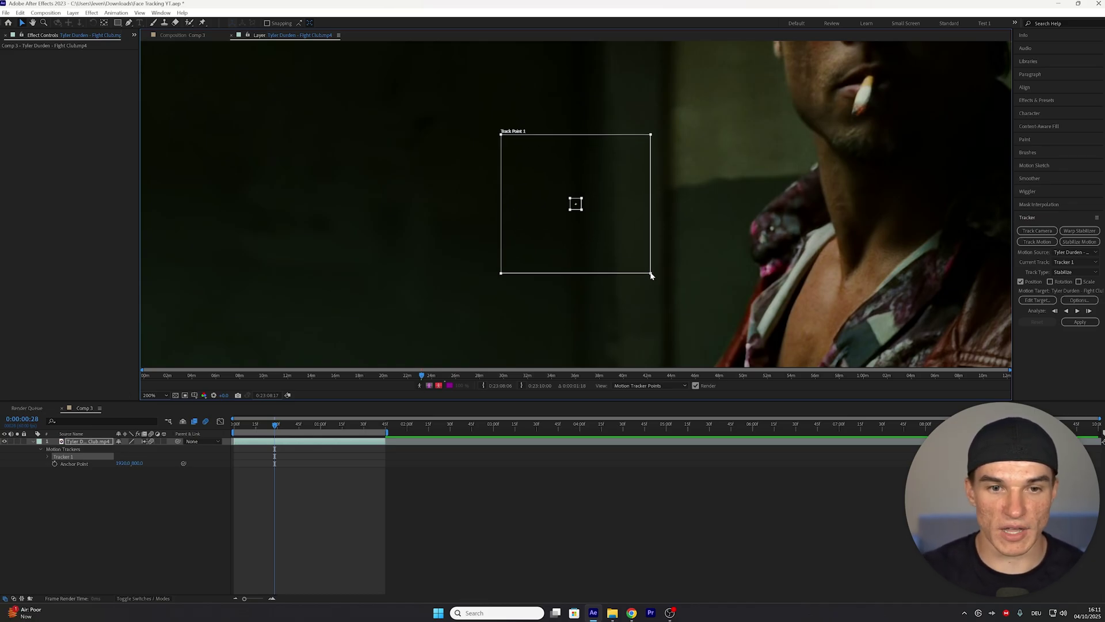
left_click_drag(581, 209, 592, 219)
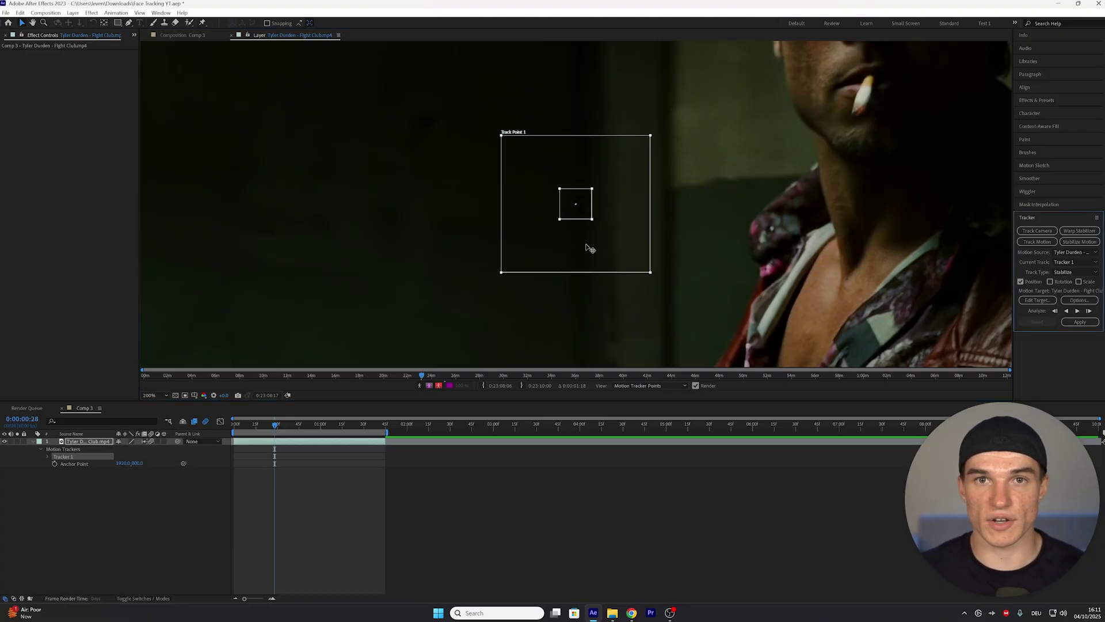
key("comma")
key("comma")
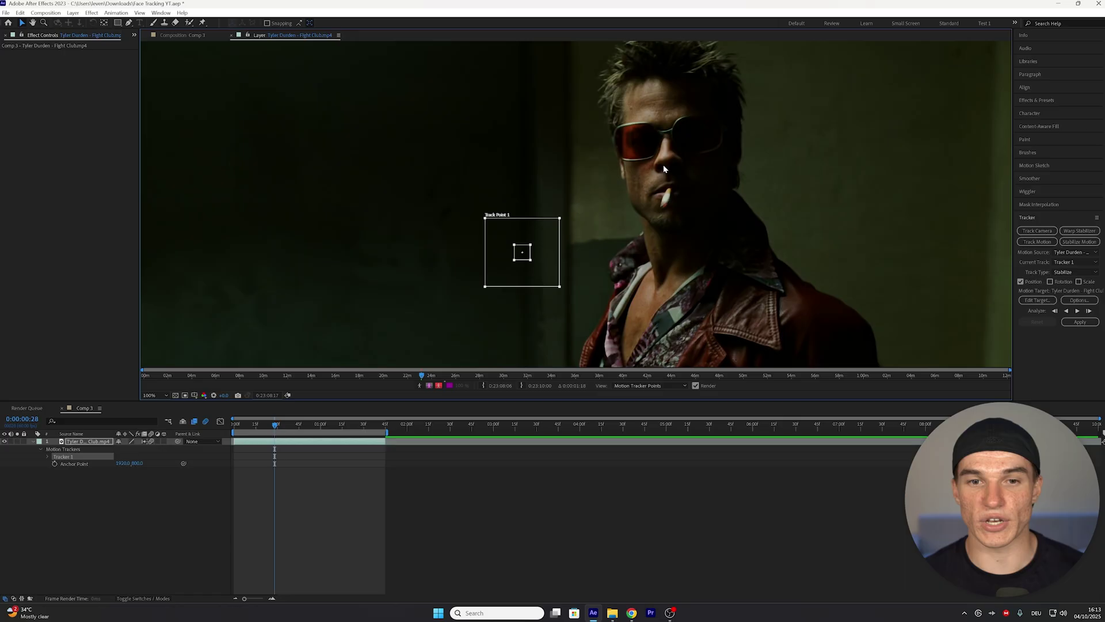
Move Track Point 1 onto the nose bridge between the sunglasses lenses.
left_click_drag(551, 248, 694, 157)
scroll(694, 158, "up", 1)
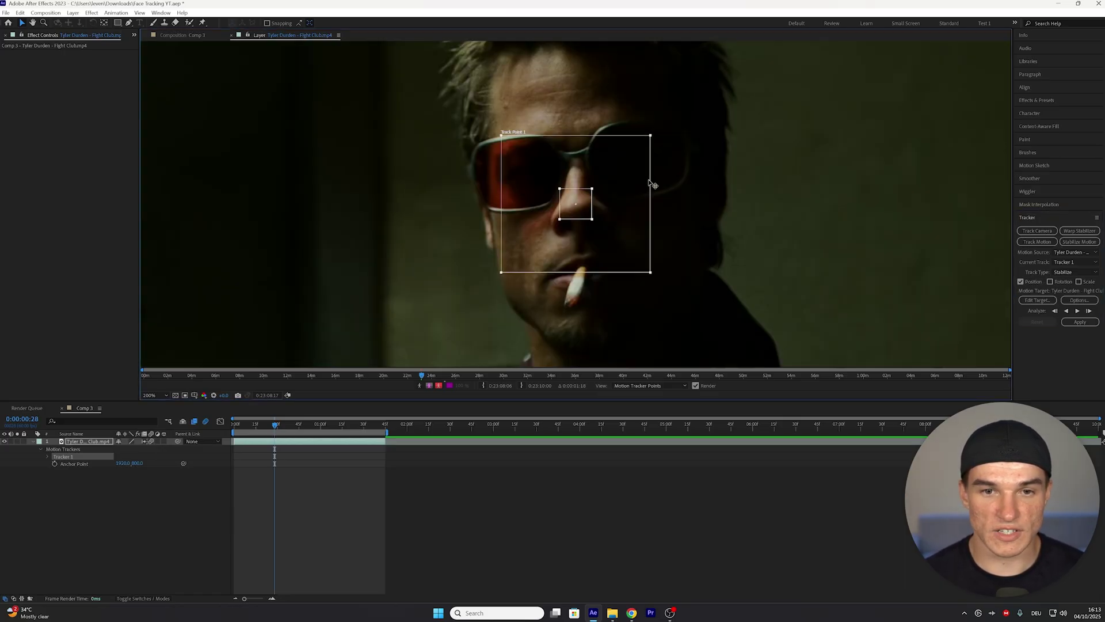
scroll(653, 184, "left", 3)
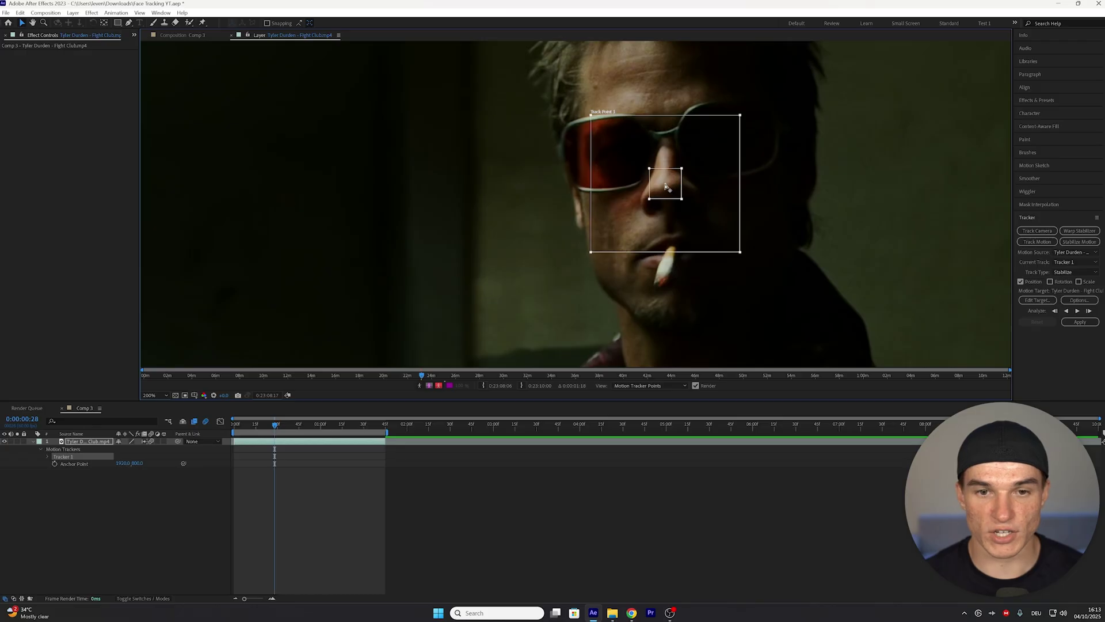
left_click(1059, 323)
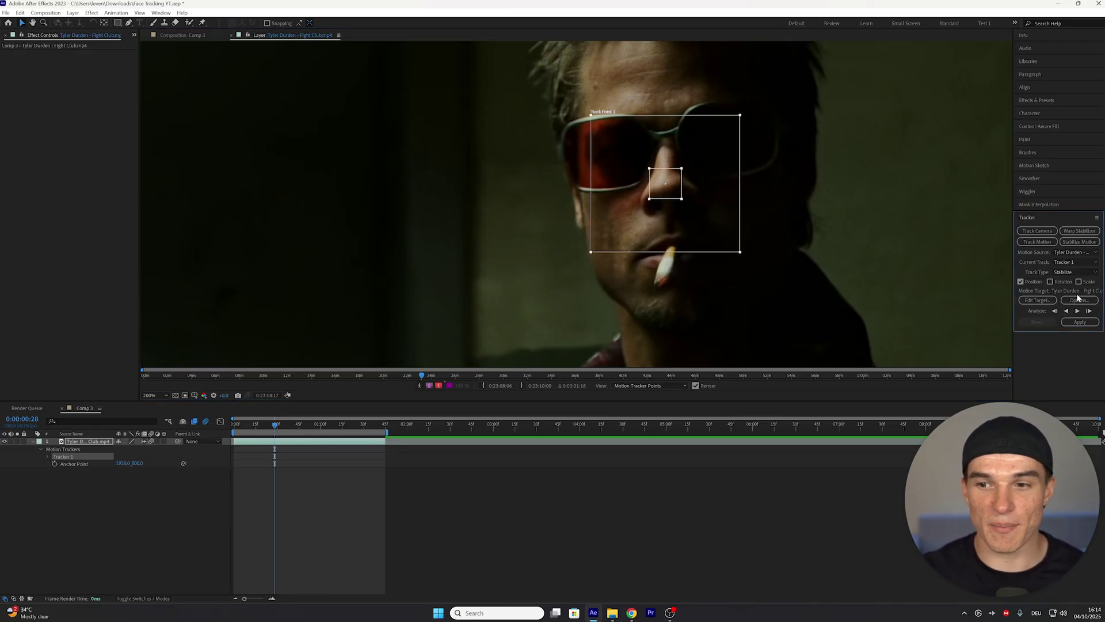
Set the tracker's Adapt Feature option to Stop Tracking below 90% confidence.
left_click(1079, 299)
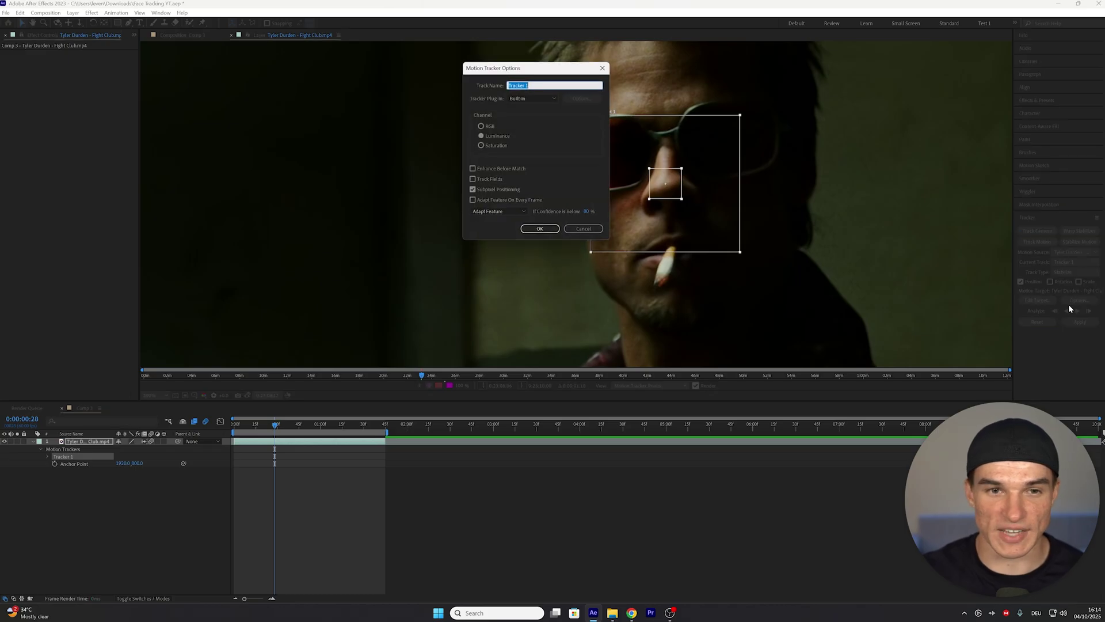
left_click(498, 213)
left_click(500, 228)
left_click(499, 211)
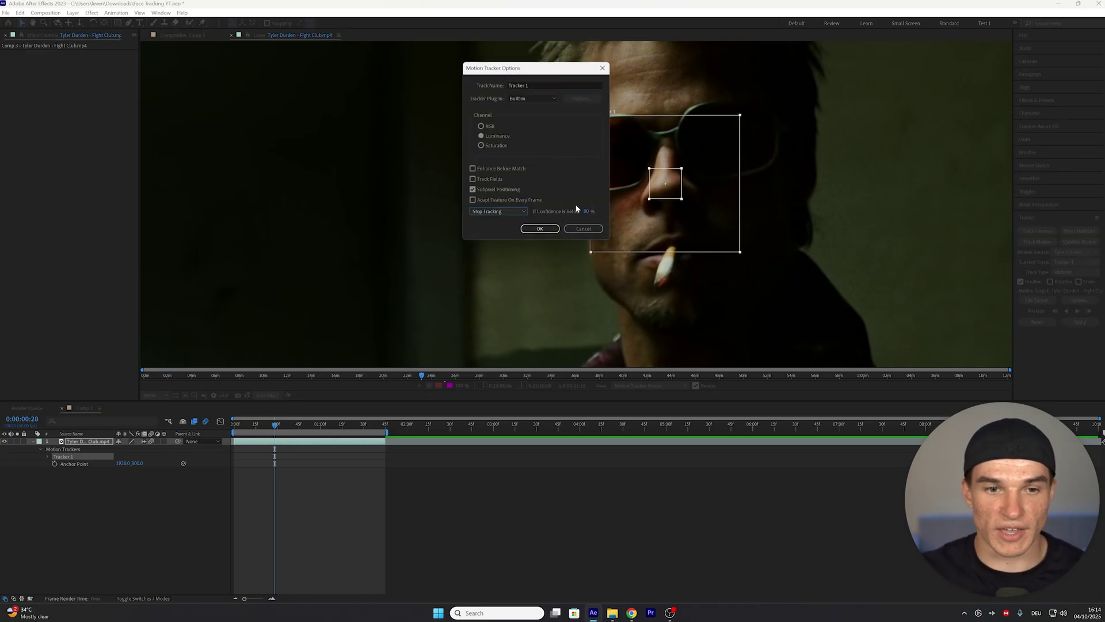
left_click(506, 225)
left_click(591, 211)
type("90")
key("Tab")
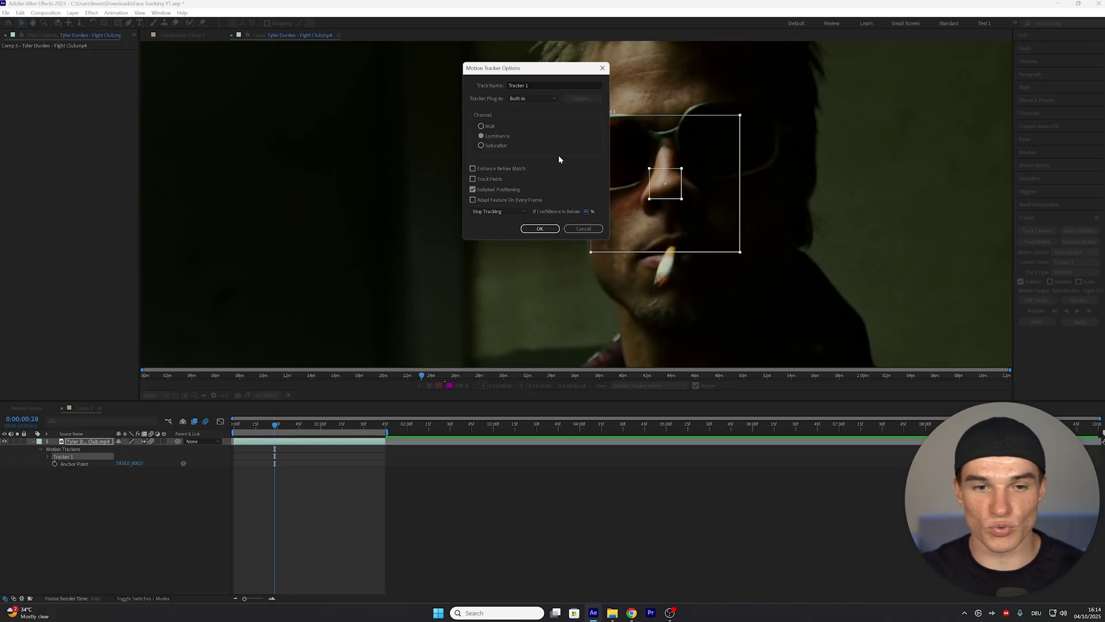
left_click(540, 228)
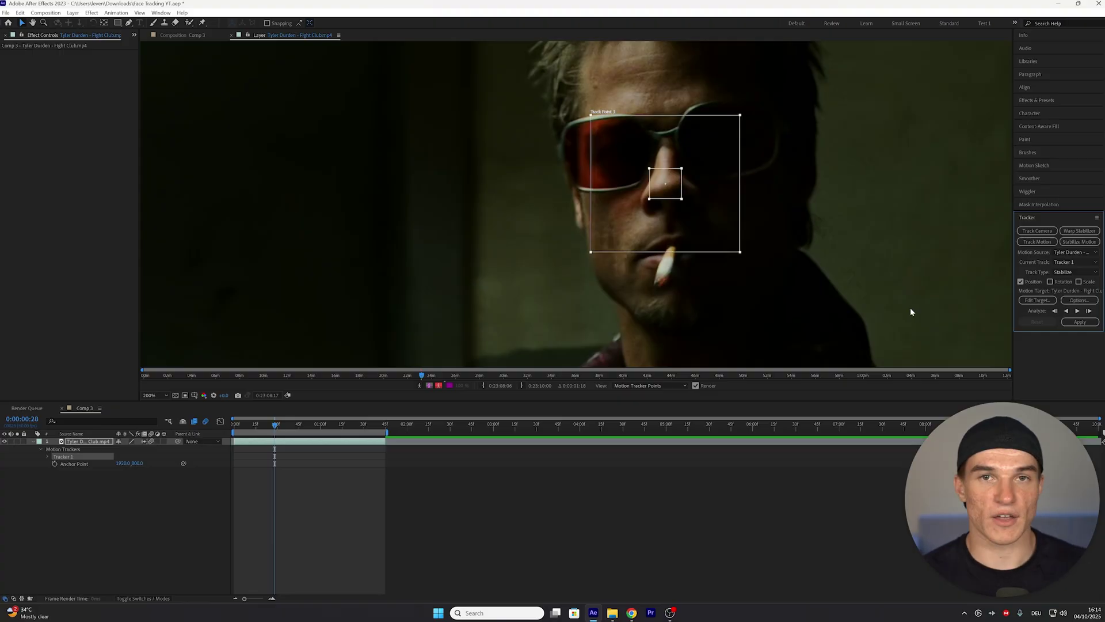
Analyze Track Point 1 forward through the clip, stopping once and resuming.
left_click(1078, 311)
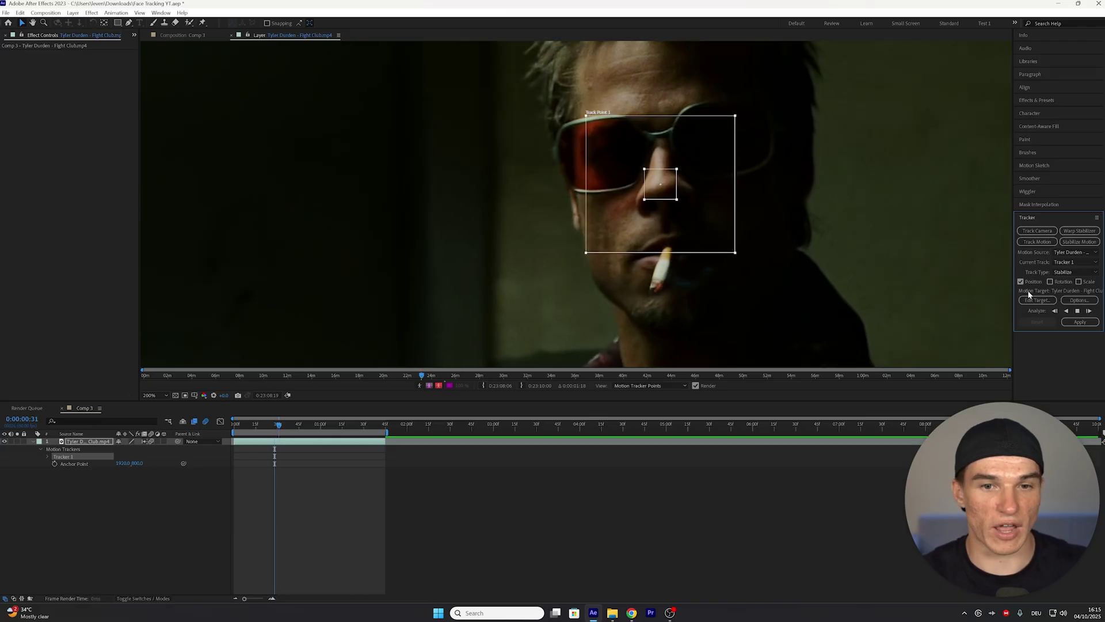
left_click(642, 200)
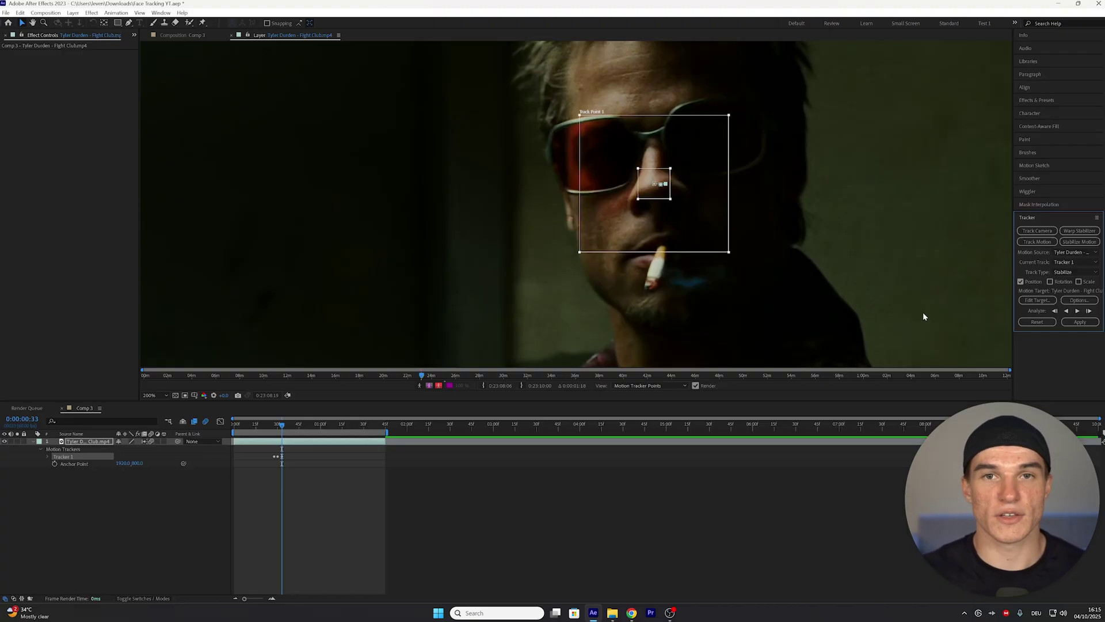
left_click(1077, 311)
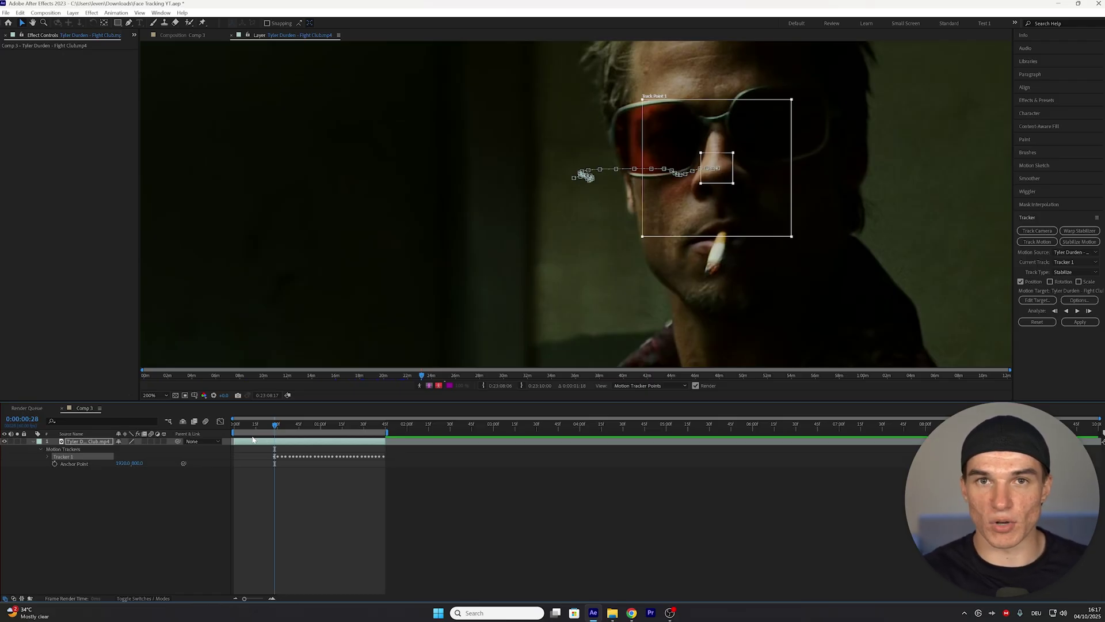
Reveal Track Point 1's keyframes with U and analyze backward to 0:00:00:00.
key("u")
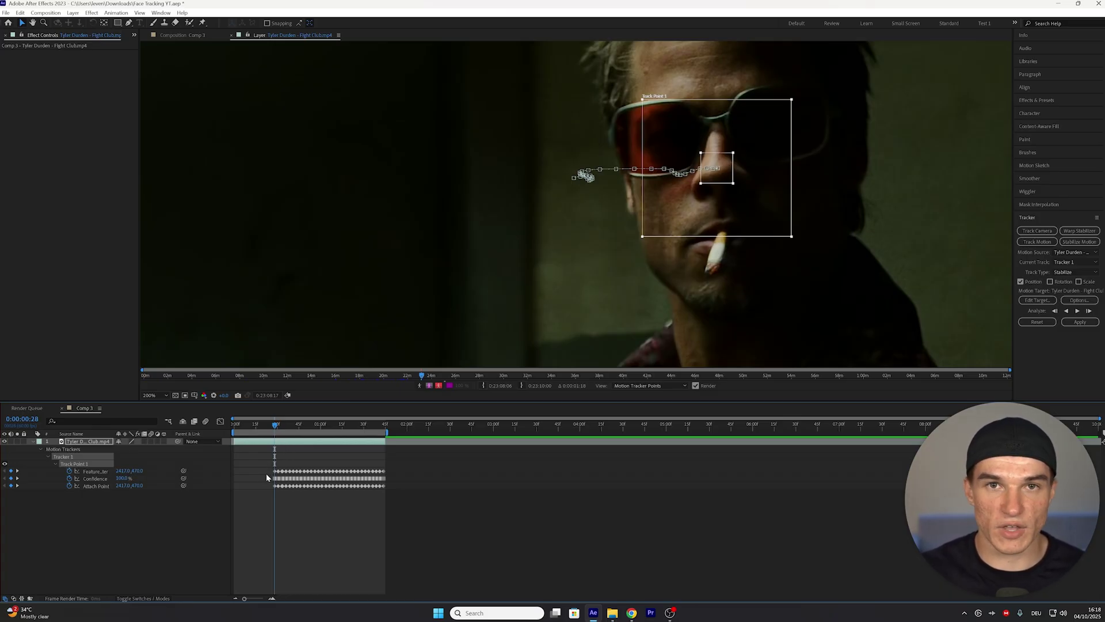
left_click(1066, 311)
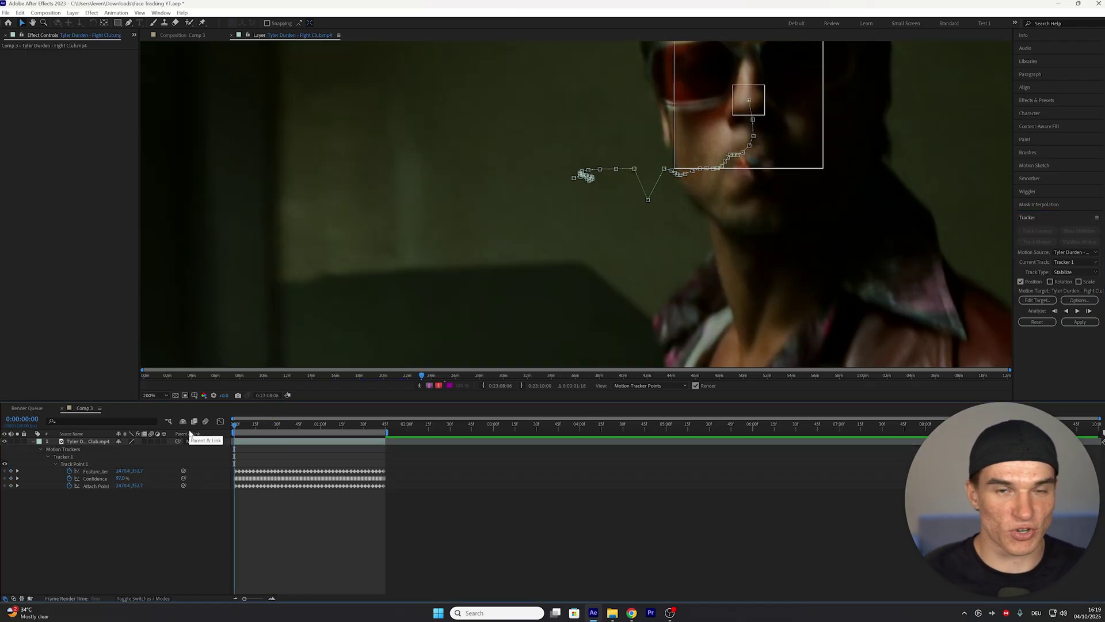
At 0:00:00:55, drag the drifted track point back up onto the nose bridge.
left_click_drag(235, 425, 312, 424)
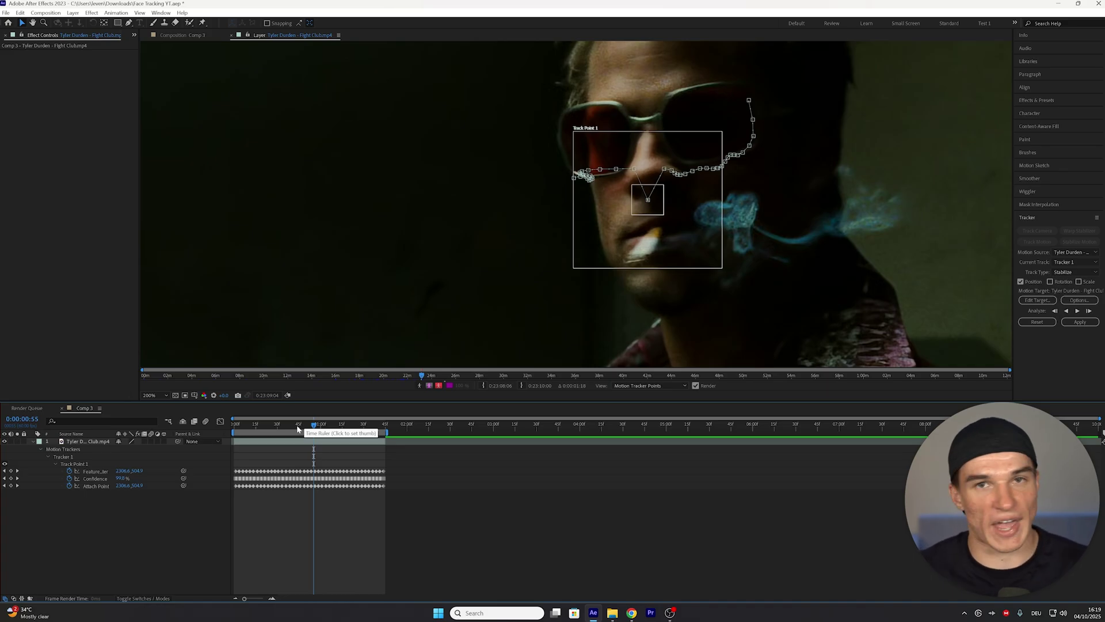
scroll(575, 219, "up", 2)
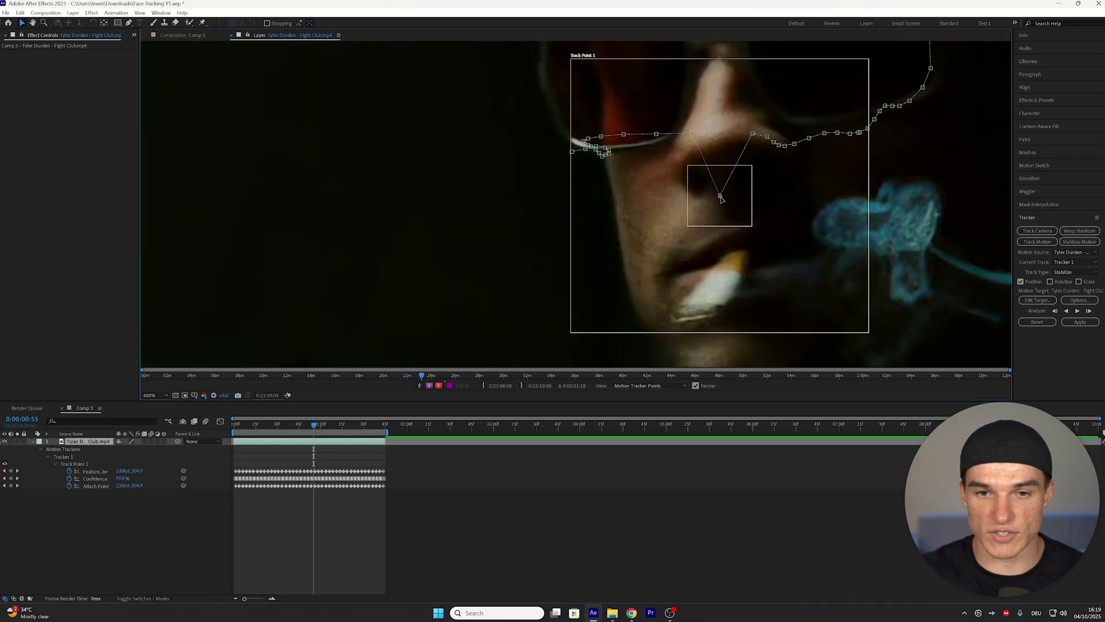
left_click(723, 182)
left_click_drag(724, 182, 722, 136)
key("comma")
key("comma")
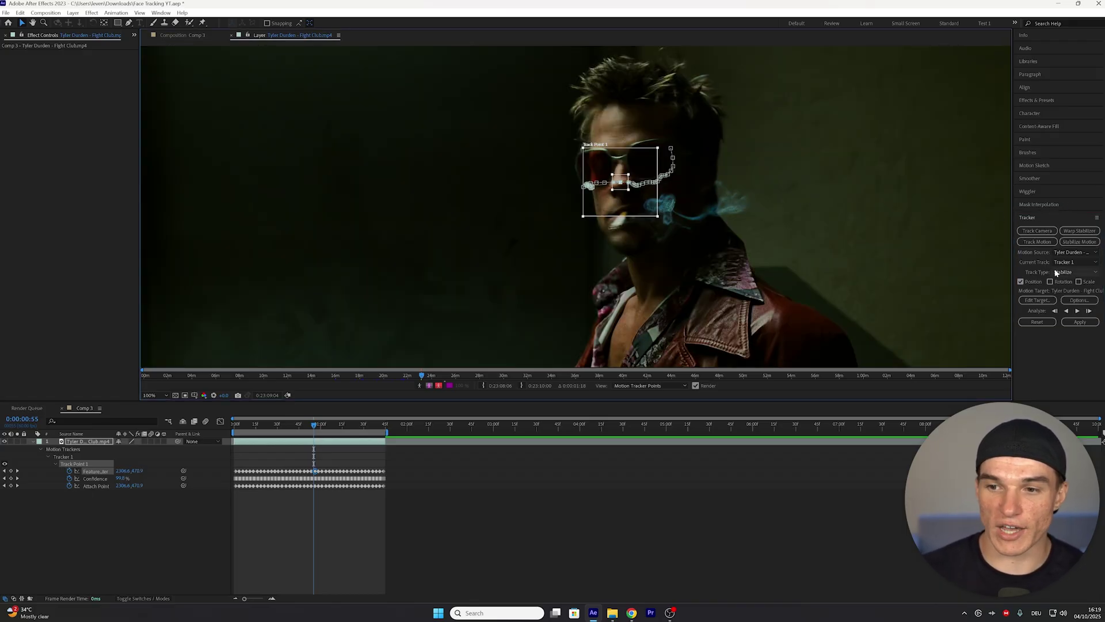
Apply the nose track with Apply Dimensions set to X only.
left_click(1076, 322)
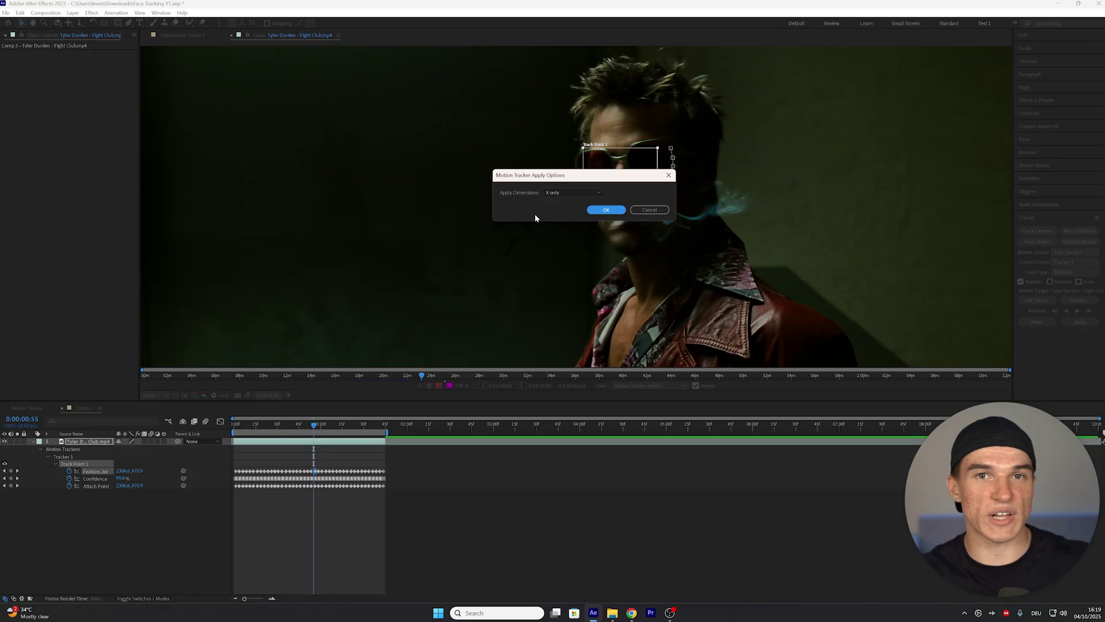
left_click(555, 193)
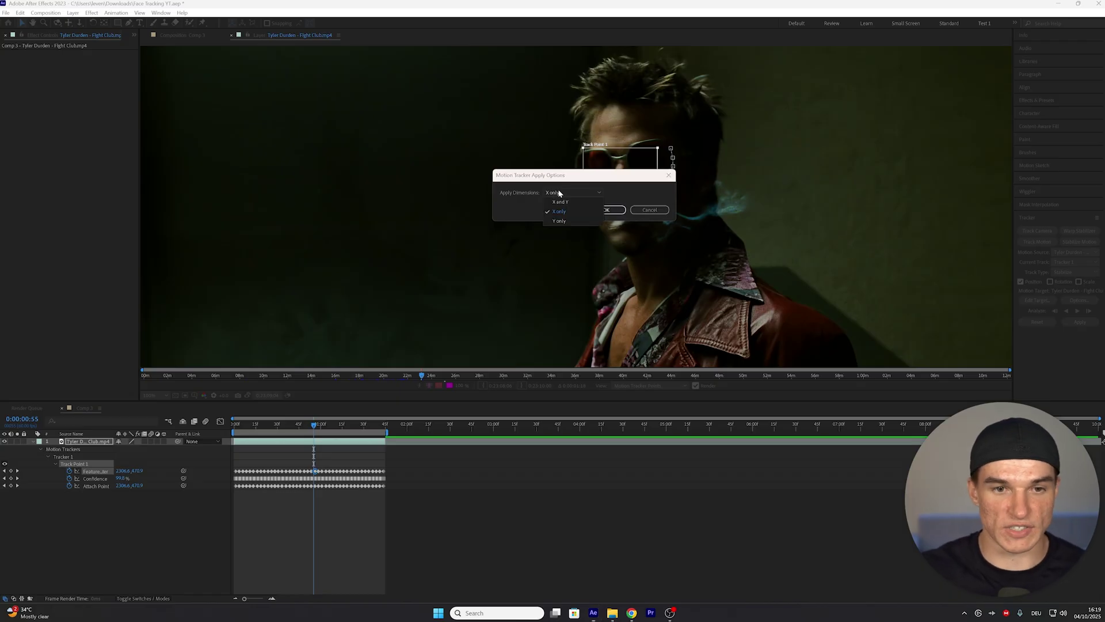
left_click(580, 212)
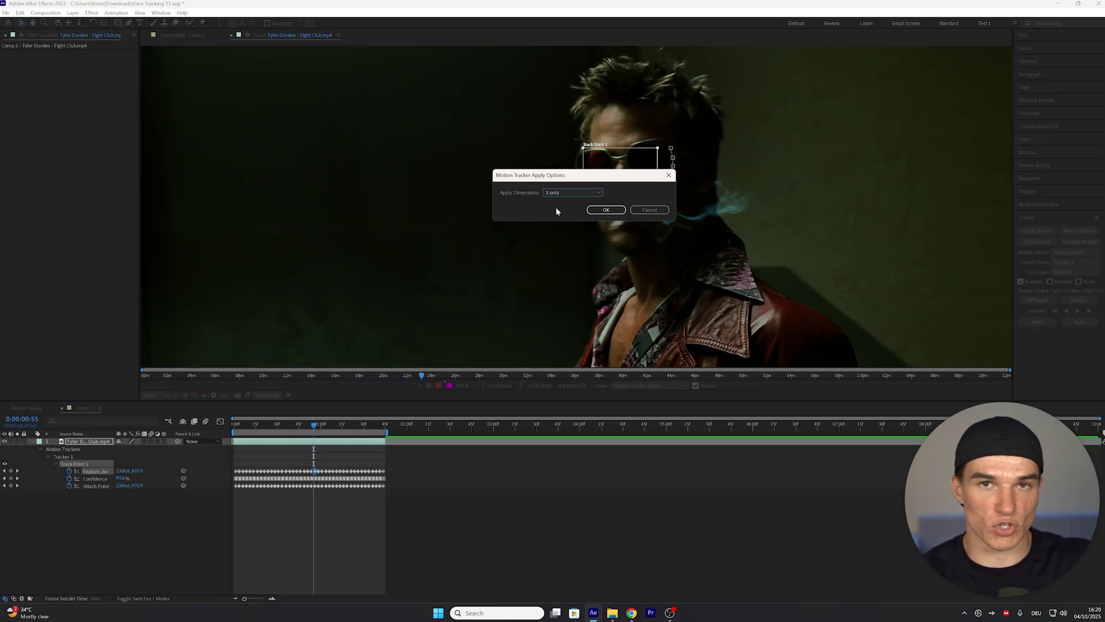
left_click(606, 209)
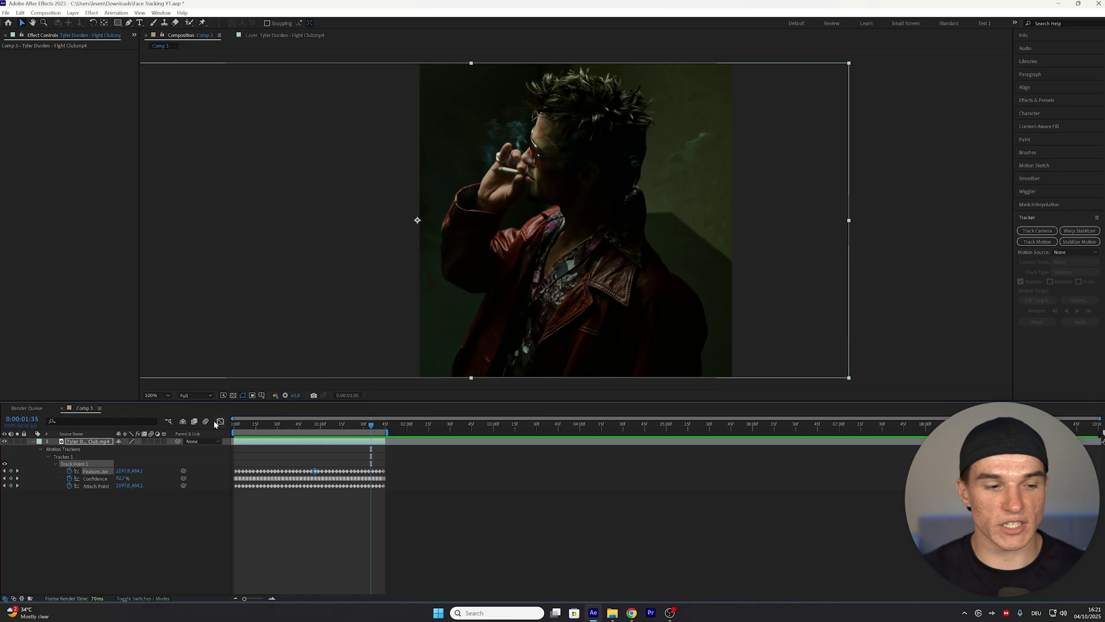
Enable the Frame Blending switch on the stabilized Fight Club layer.
left_click(144, 441)
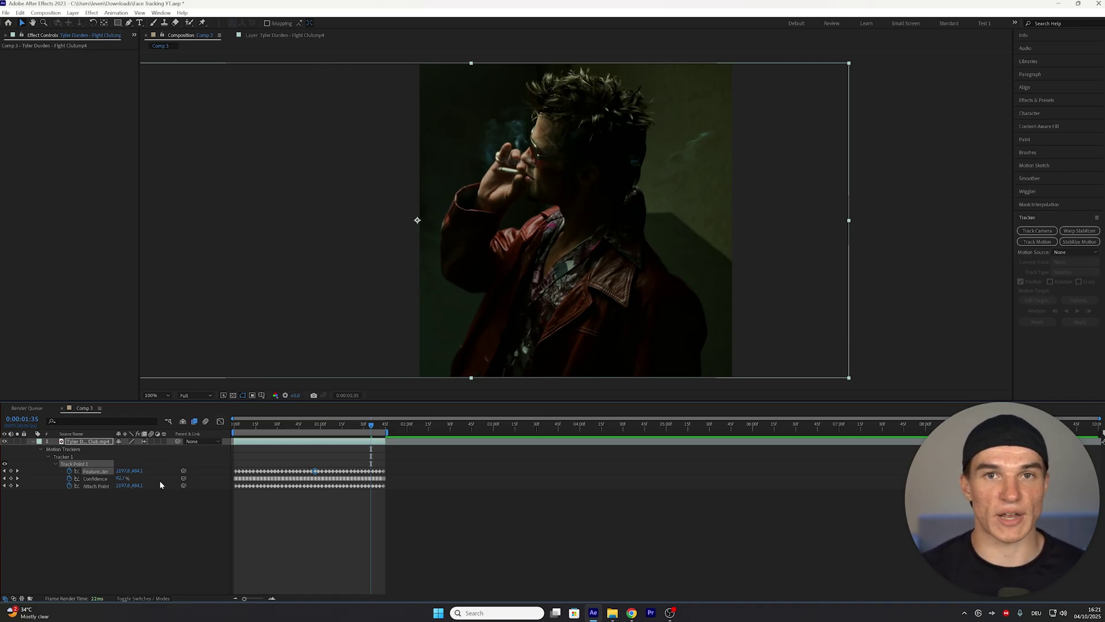